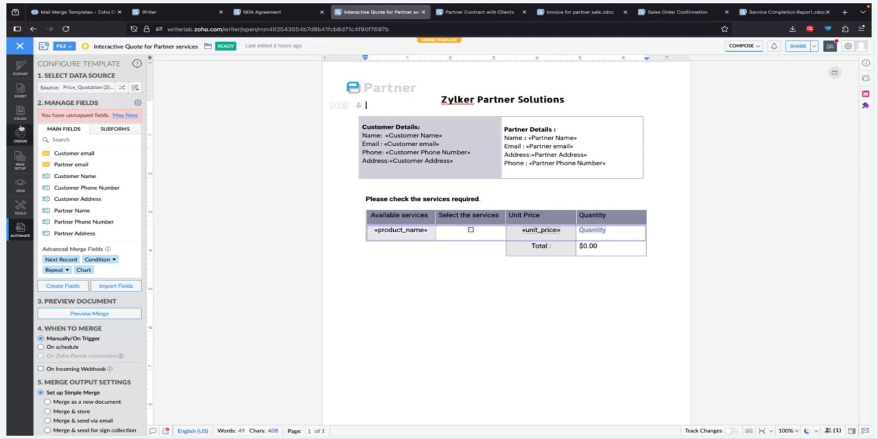
Insert a fillable subform table in the empty space below the services table.
click(23, 96)
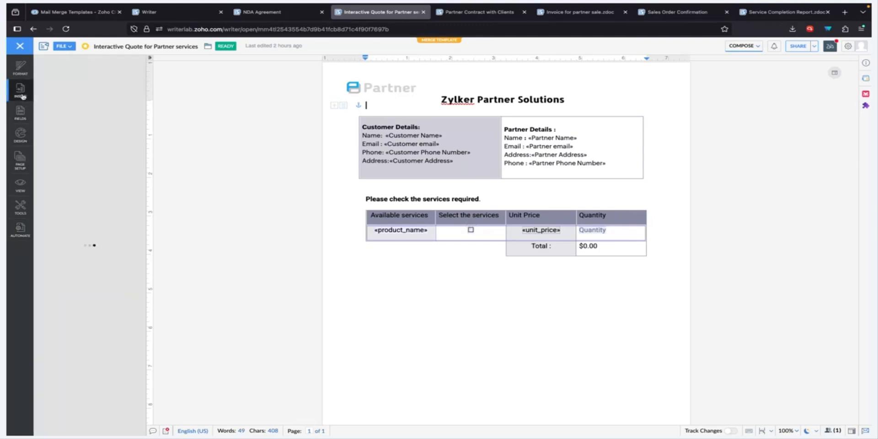
click(23, 113)
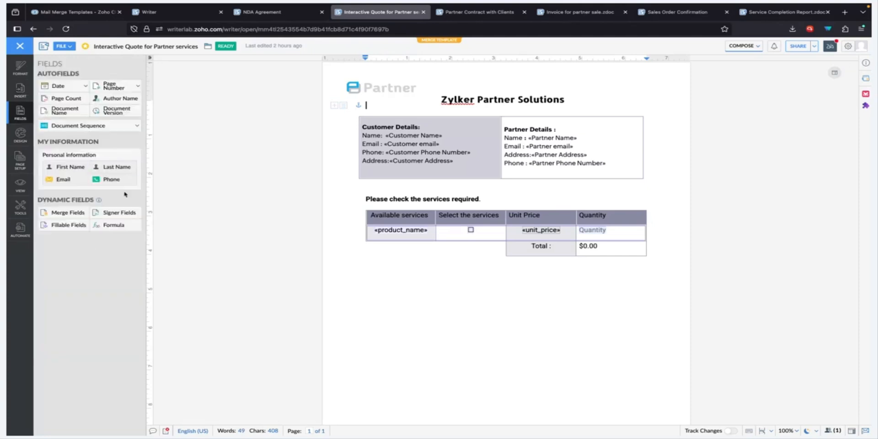
click(87, 224)
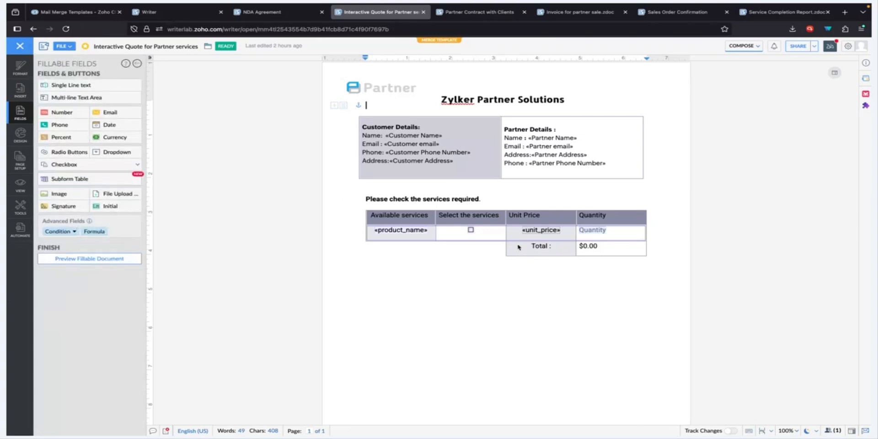
click(458, 311)
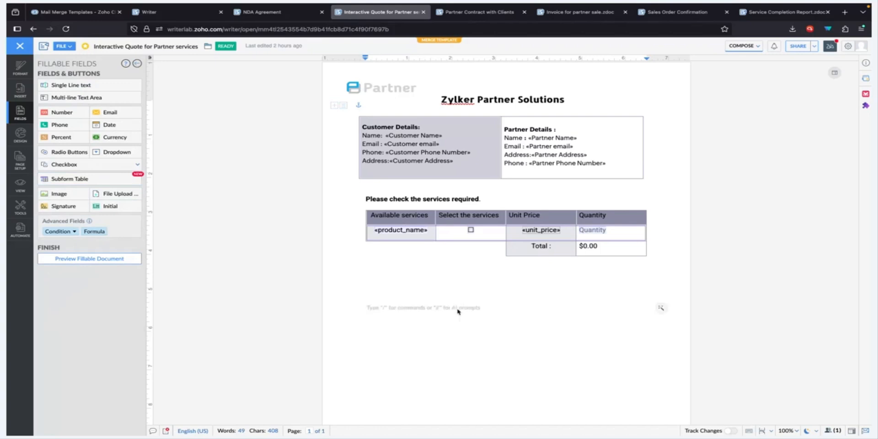
click(102, 180)
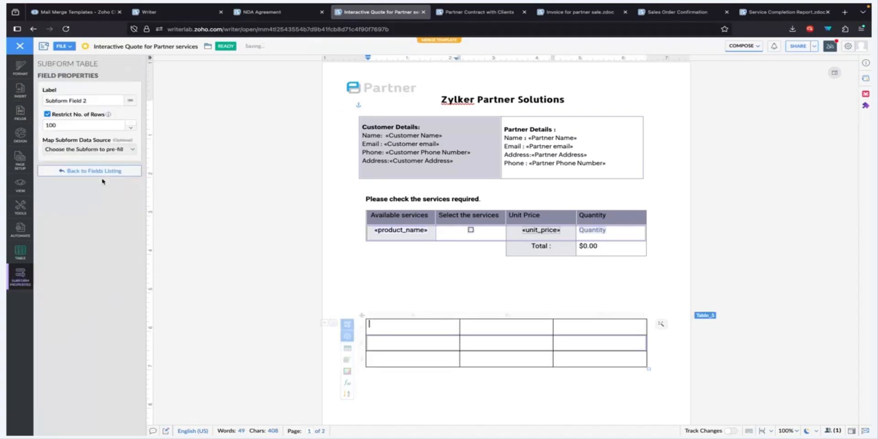
click(416, 342)
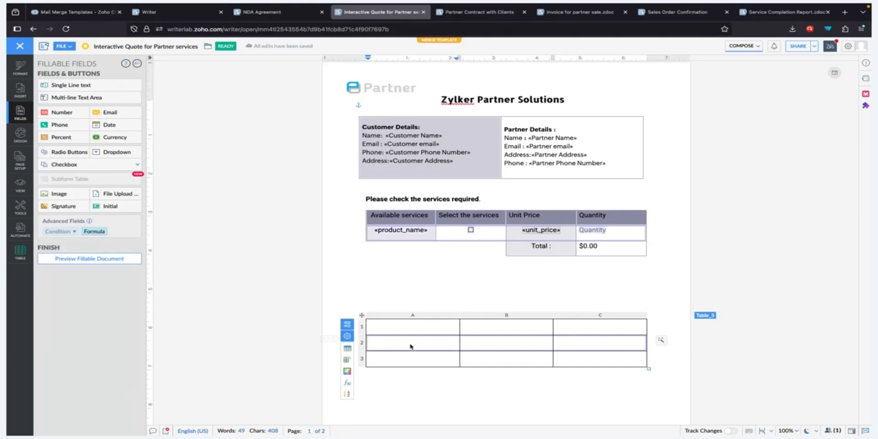
click(403, 327)
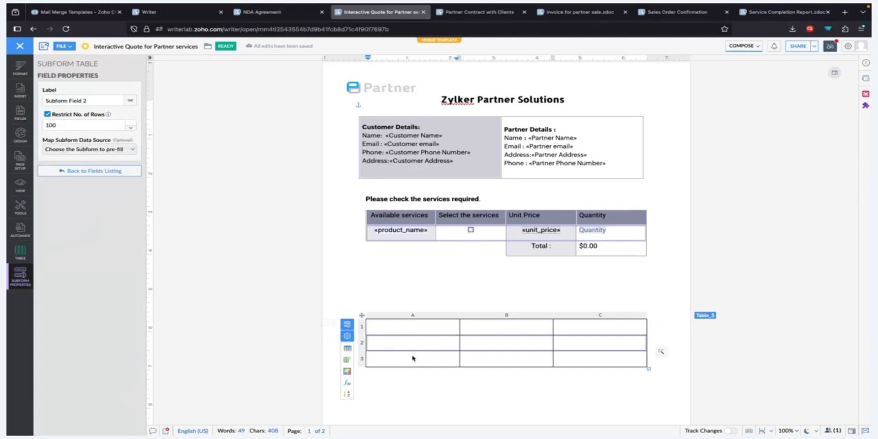
click(409, 344)
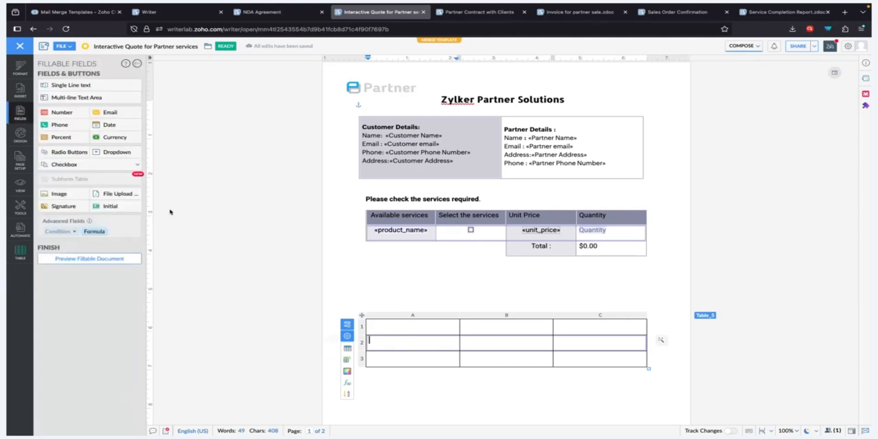
click(84, 86)
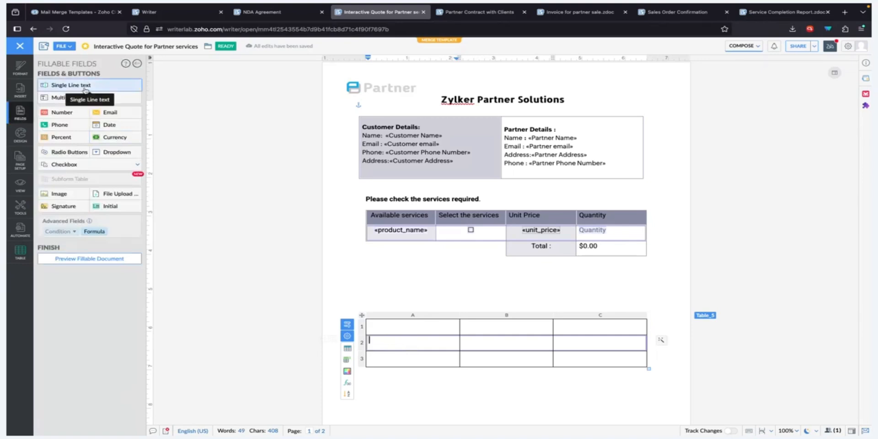
click(382, 341)
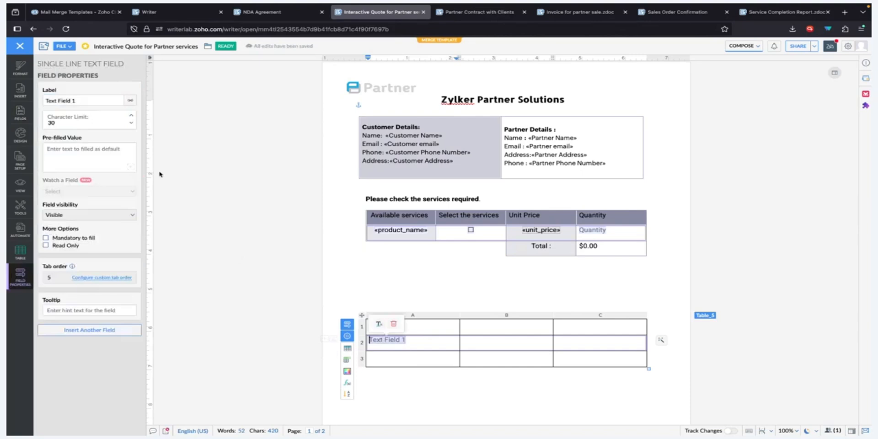
click(132, 166)
click(437, 346)
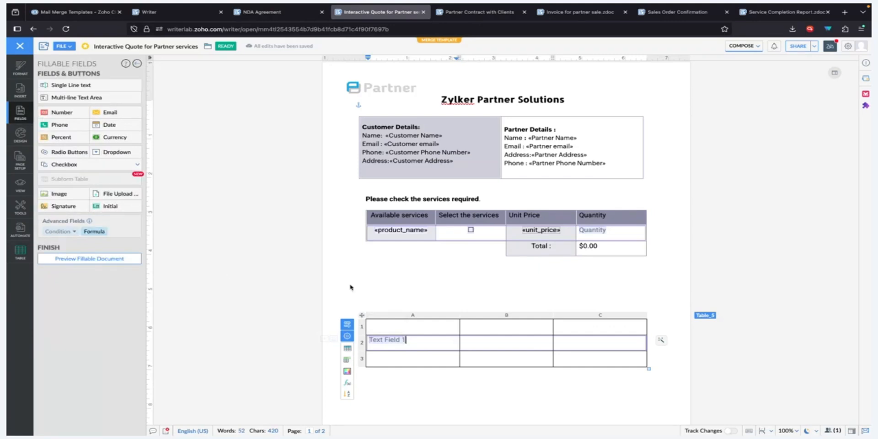
click(397, 343)
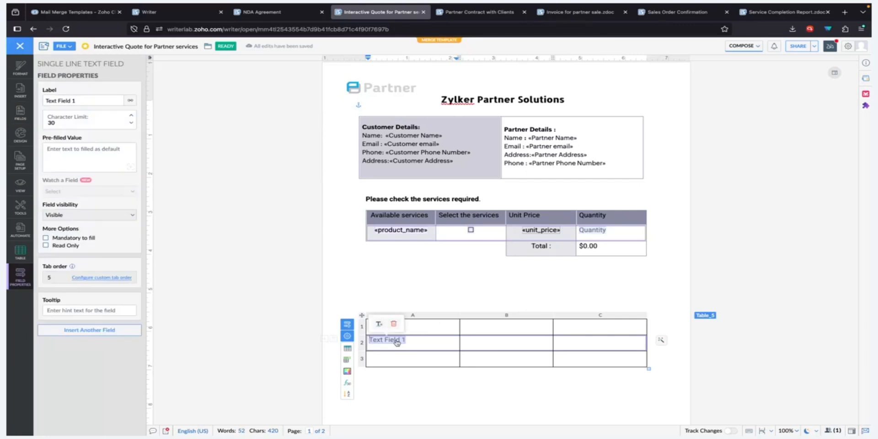
click(434, 346)
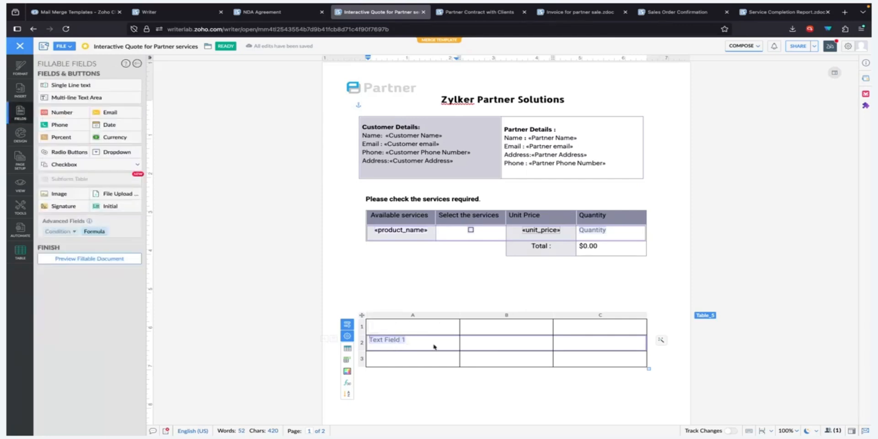
key(BackSpace)
key(BackSpace)
Map the new subform table's data source to the Product subform.
click(346, 324)
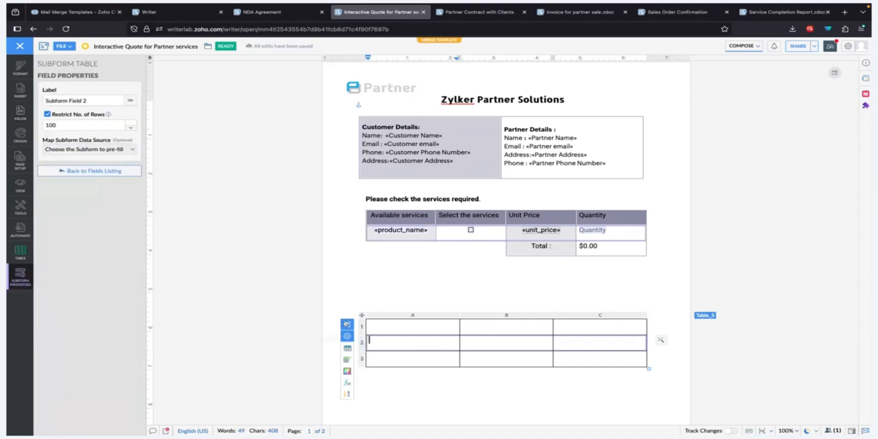
click(122, 149)
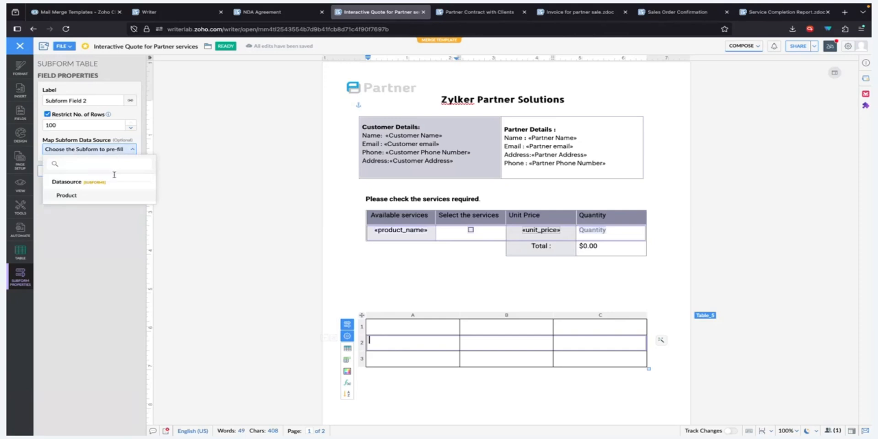
click(95, 196)
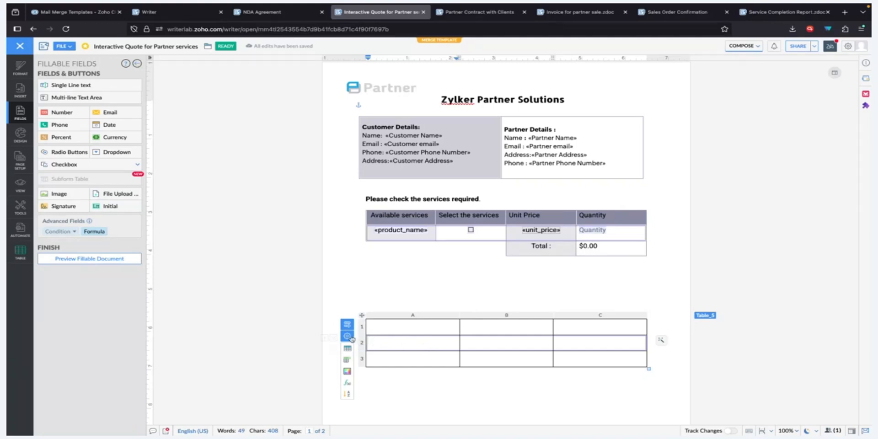
Add a single line text field in cell A2 of the new subform table and pre-fill it with the product_name merge field.
click(119, 91)
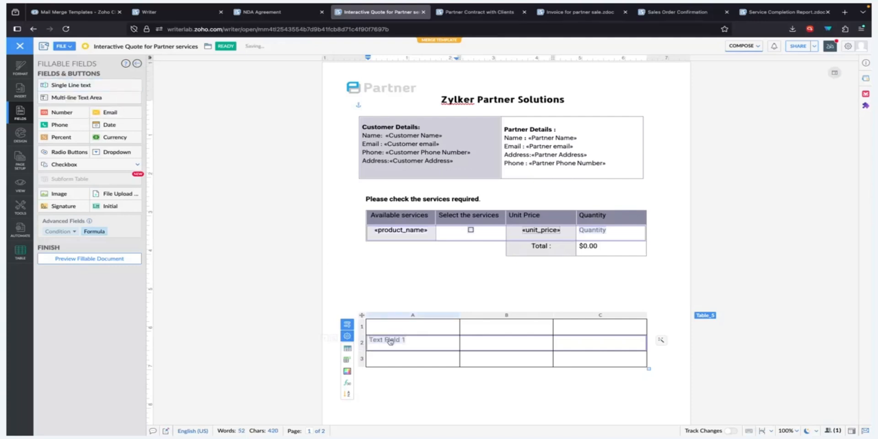
click(390, 342)
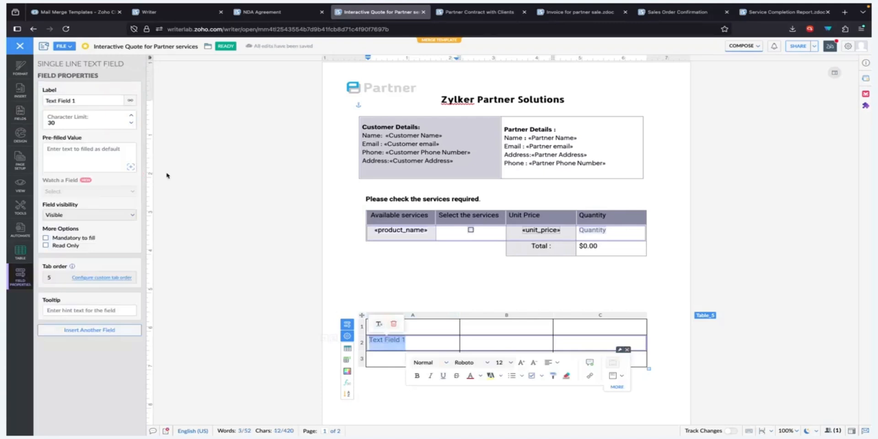
click(125, 161)
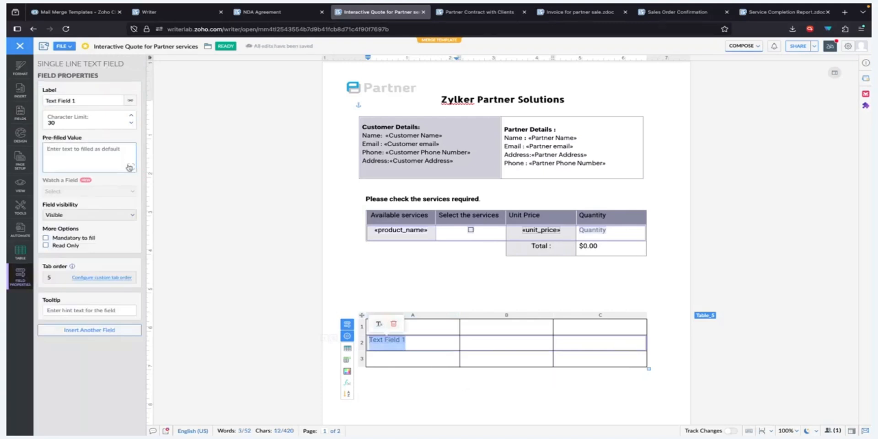
click(131, 167)
click(131, 168)
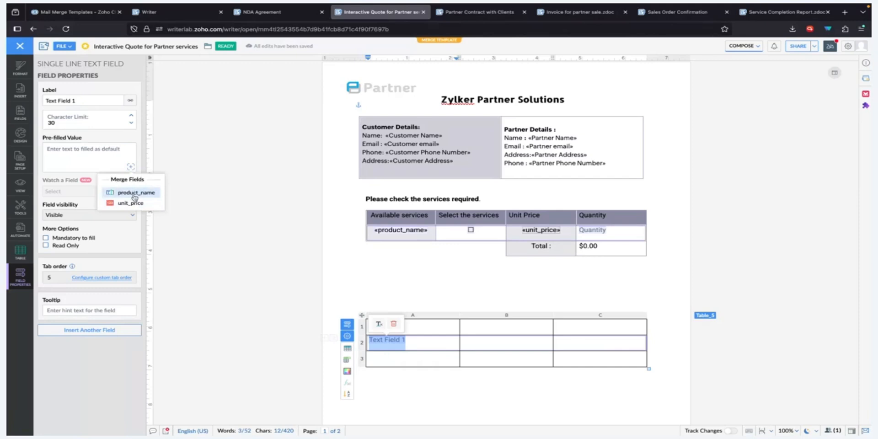
click(135, 196)
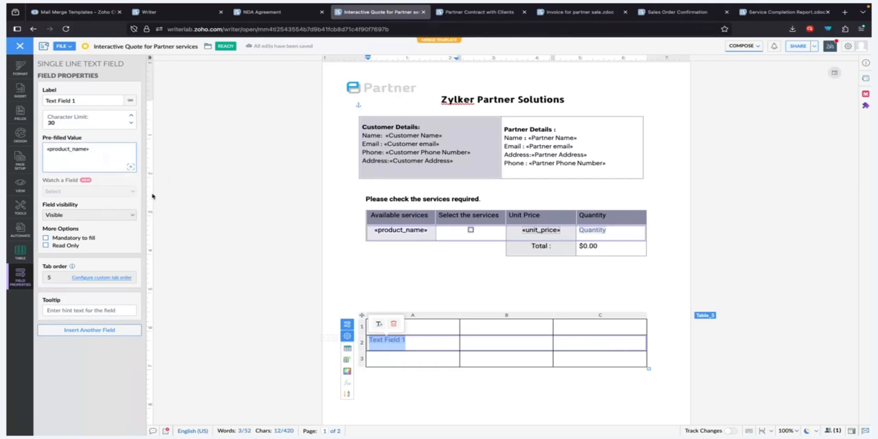
click(522, 343)
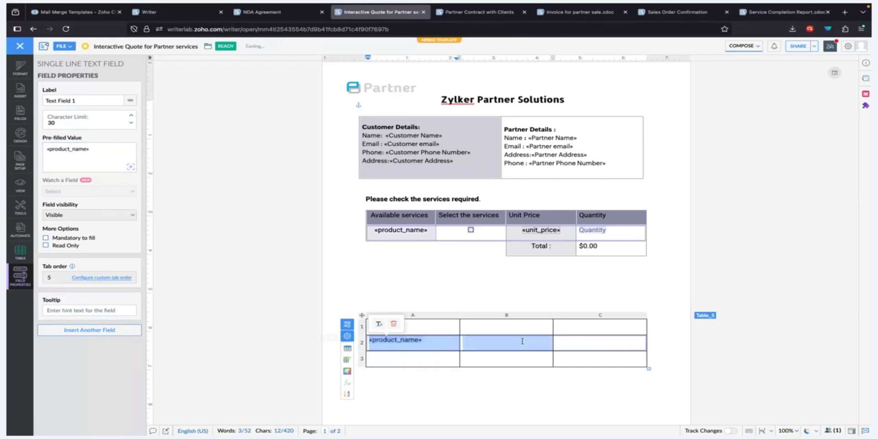
click(522, 341)
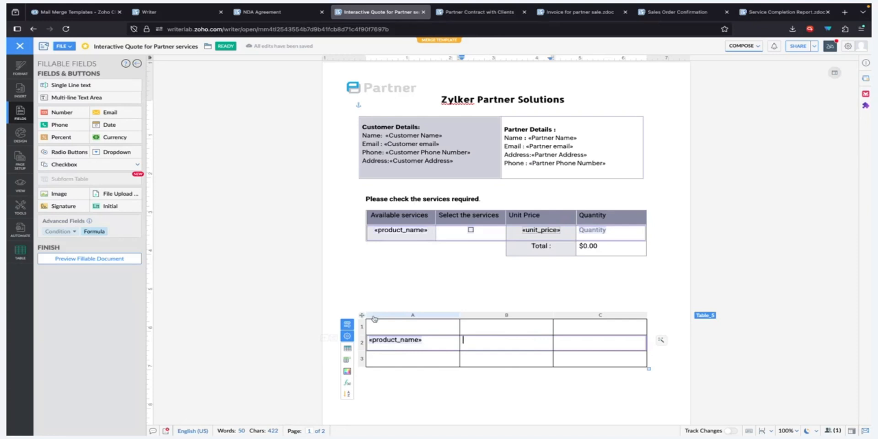
Examine the unit price, product name and quantity field properties and the total's formula in the existing services table.
click(448, 292)
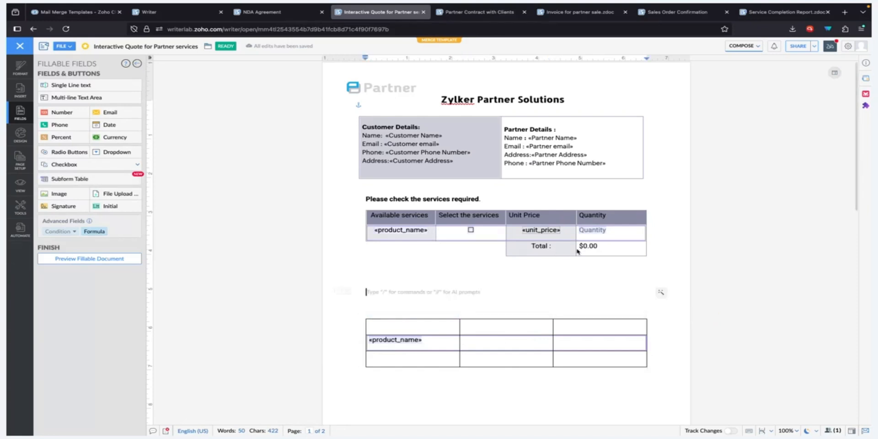
click(542, 231)
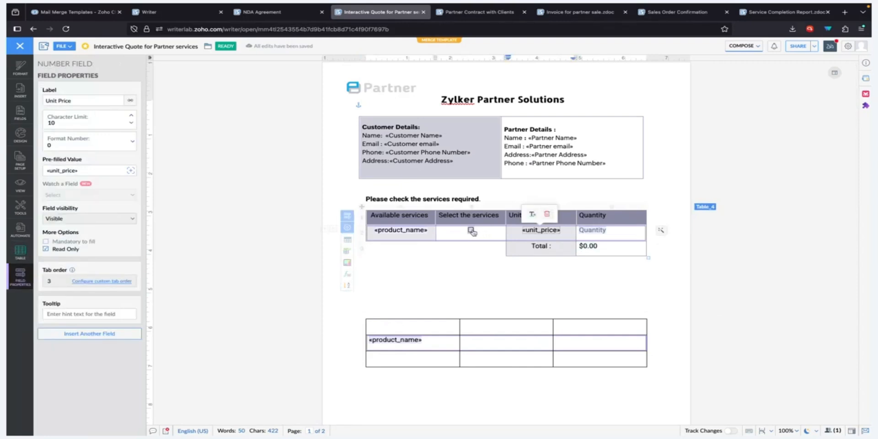
click(421, 234)
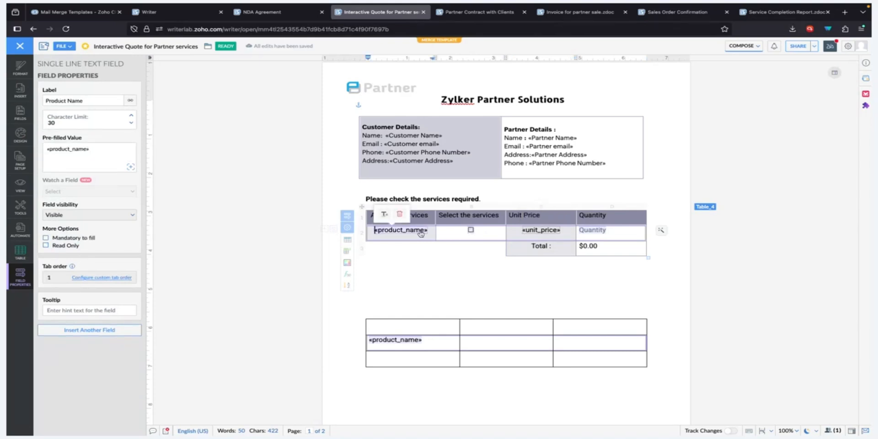
click(596, 236)
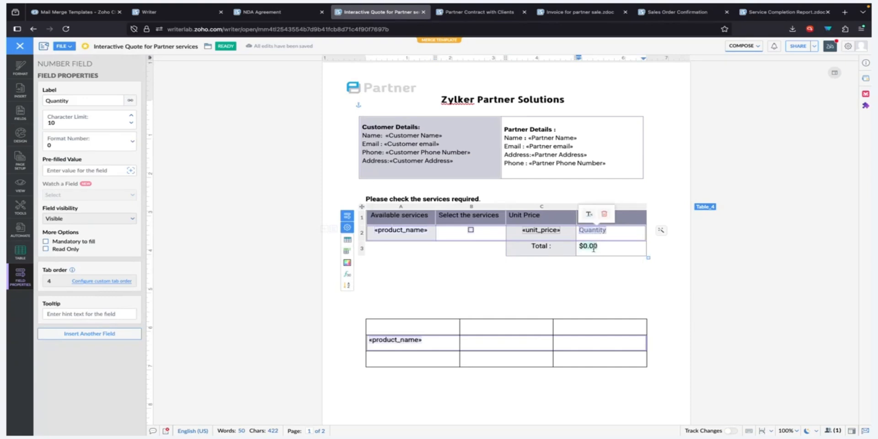
click(593, 247)
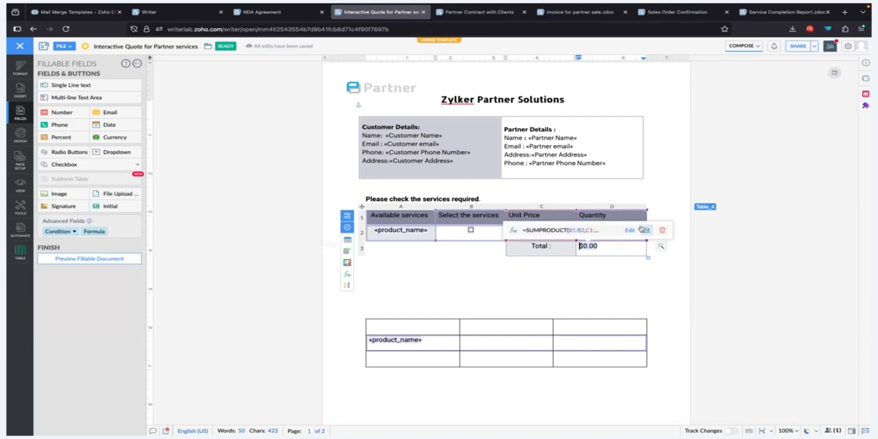
click(630, 230)
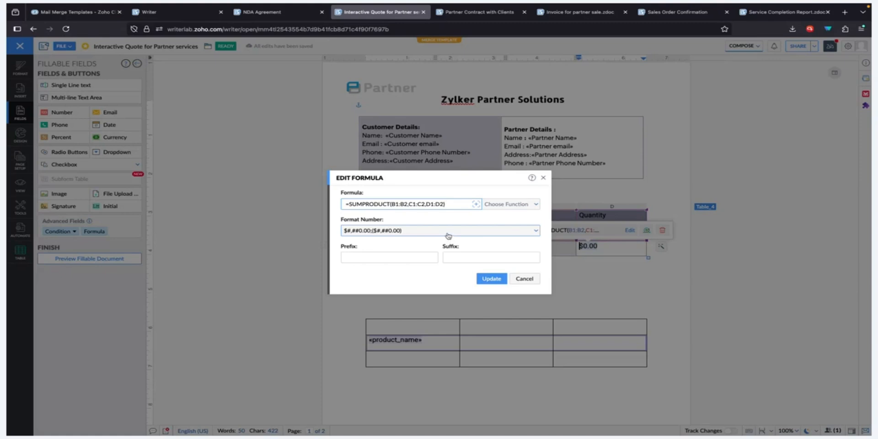
click(524, 279)
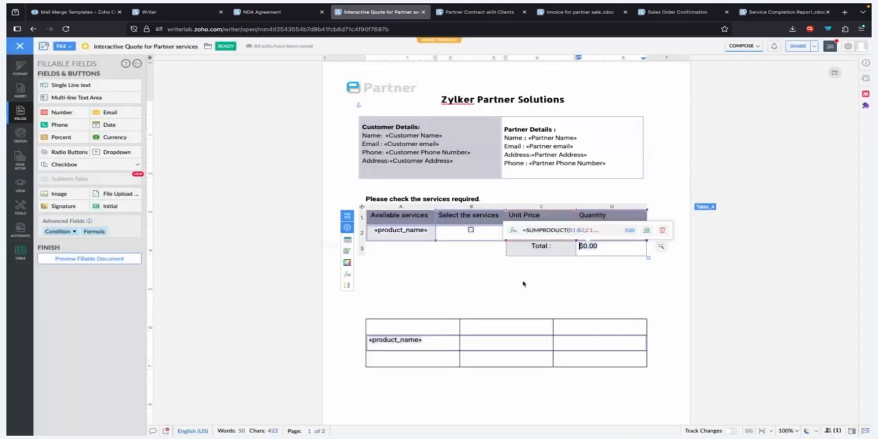
click(524, 283)
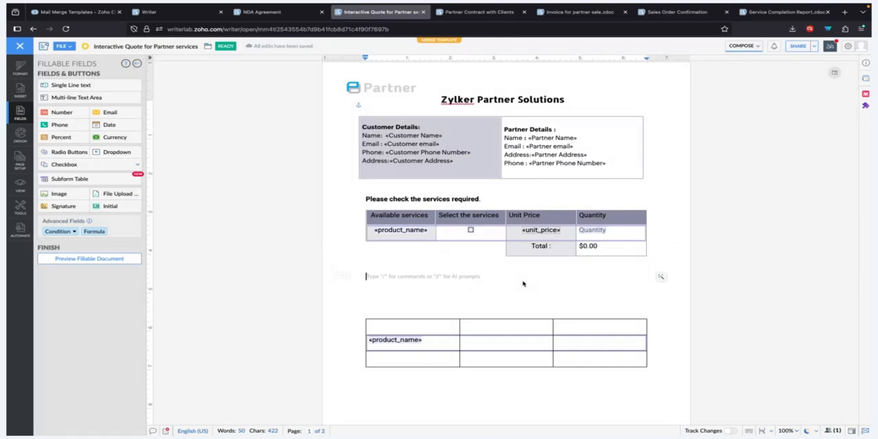
Run the template's merge as Merge & share fillable link, sharing the fillable document by email.
click(26, 229)
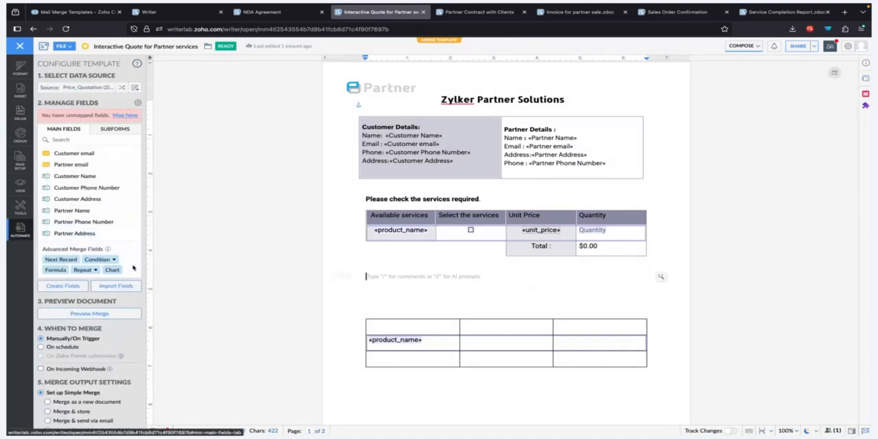
scroll(123, 326, down, 4)
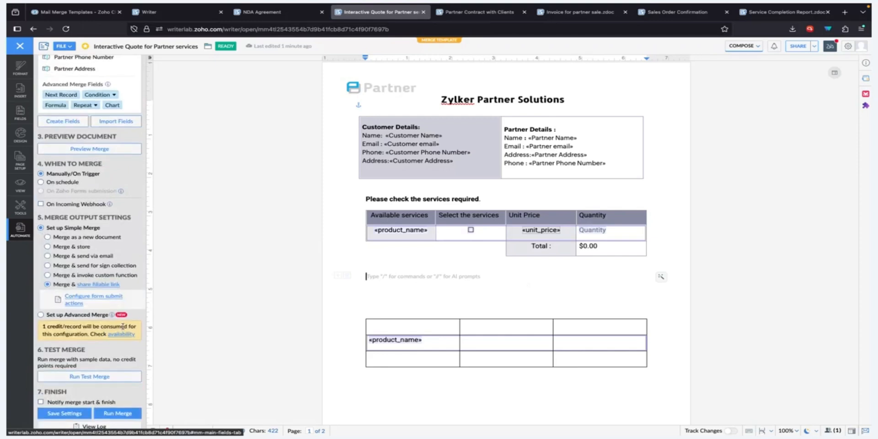
click(122, 412)
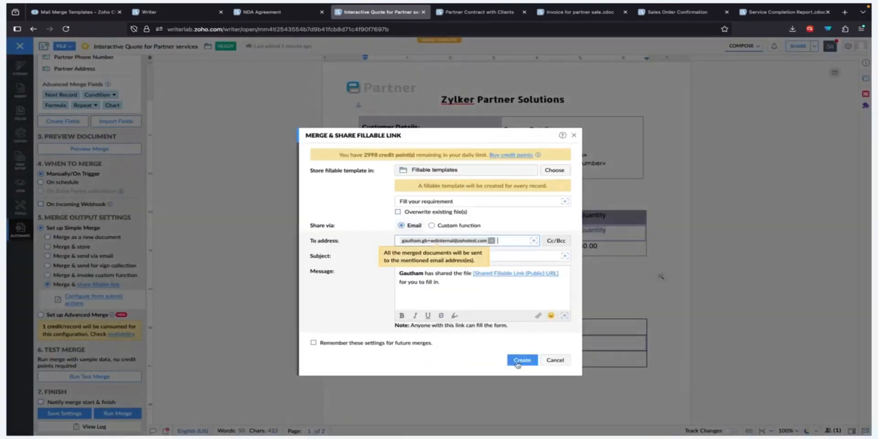
click(518, 363)
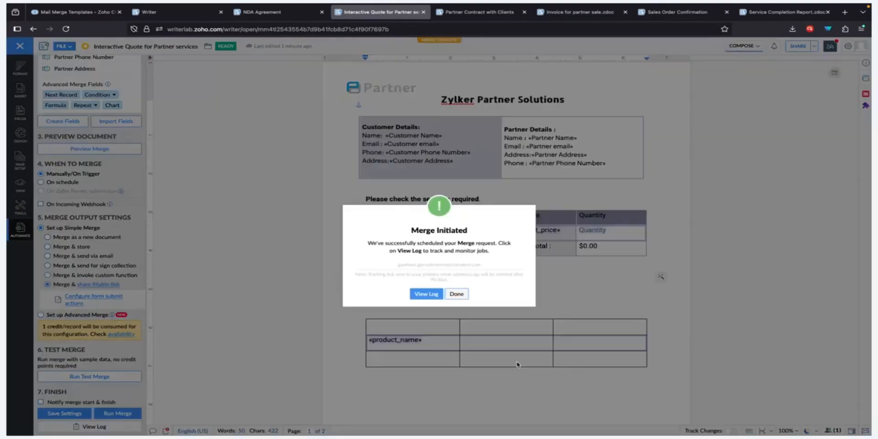
Open the merge log, switch to Zoho Mail and open the Fill your requirement form from the "Fill the document" email in Writer Notifications.
click(429, 297)
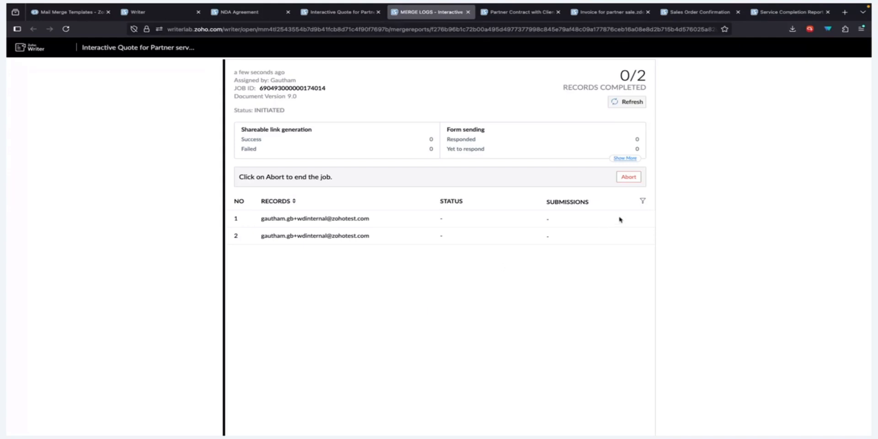
key(ctrl+Right)
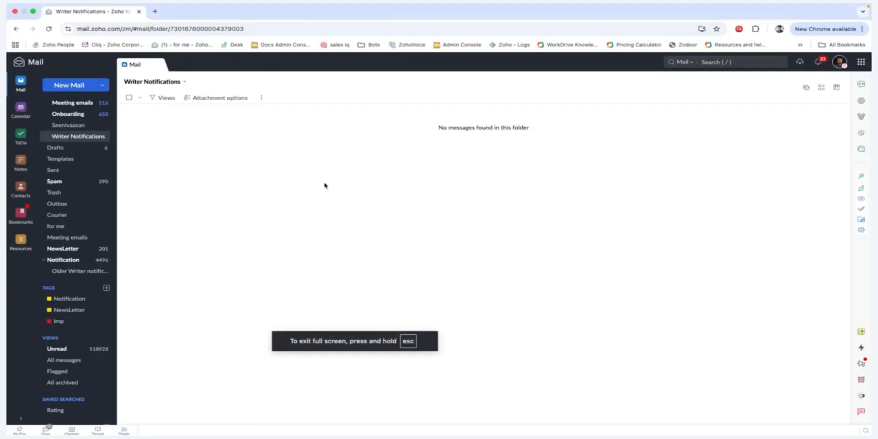
click(69, 136)
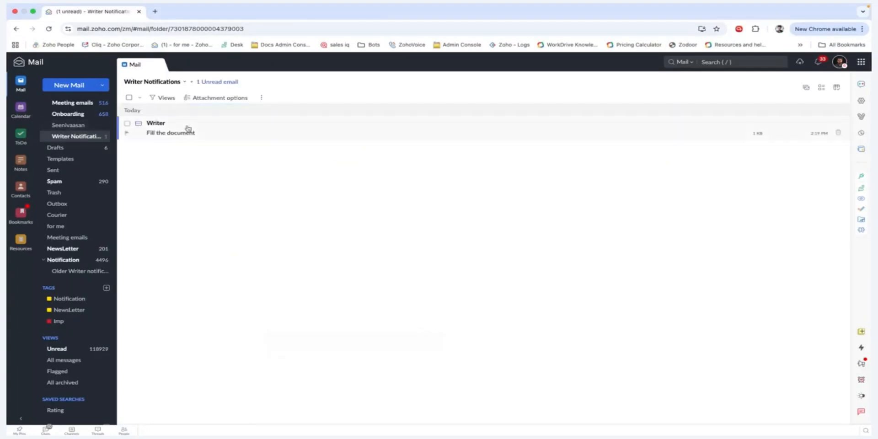
click(187, 129)
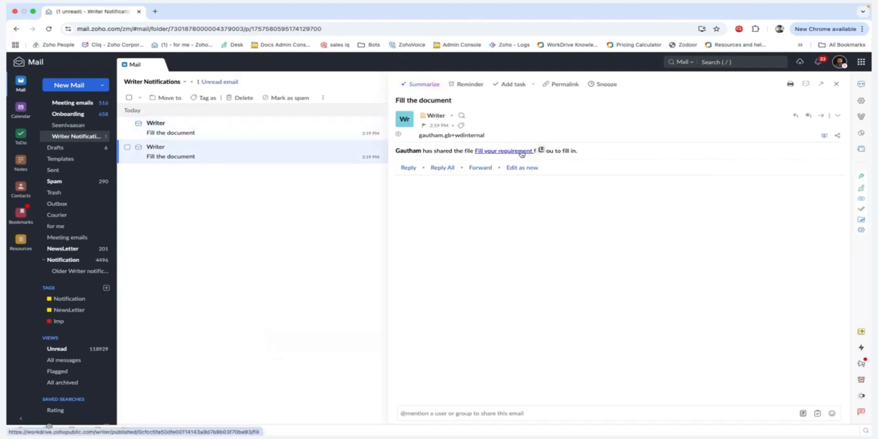
click(522, 154)
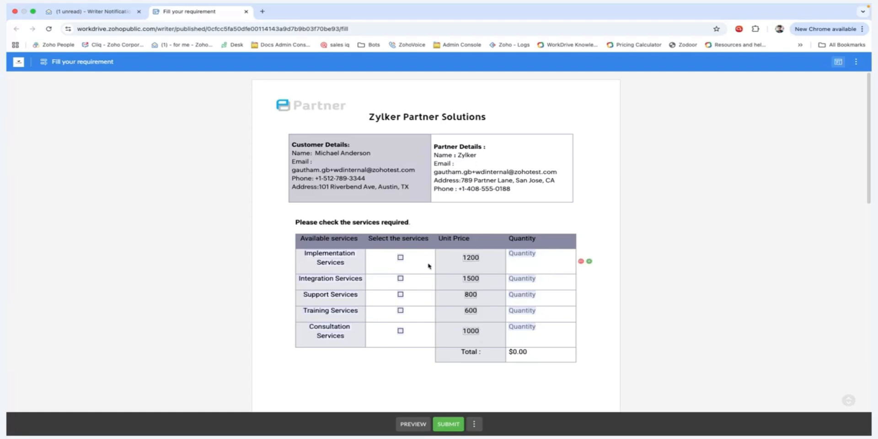
Select Implementation Services with quantity 1 and Integration Services with quantity 3 in the form's services table.
click(521, 253)
text(1)
click(400, 259)
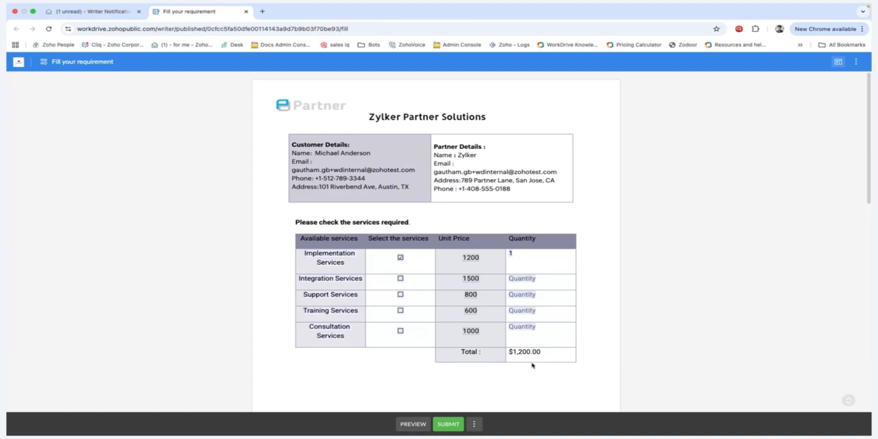
click(401, 279)
click(522, 279)
text(3)
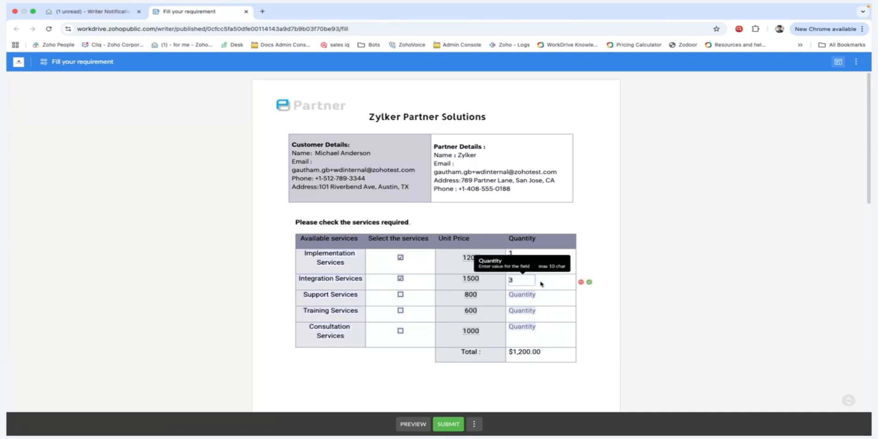
click(554, 288)
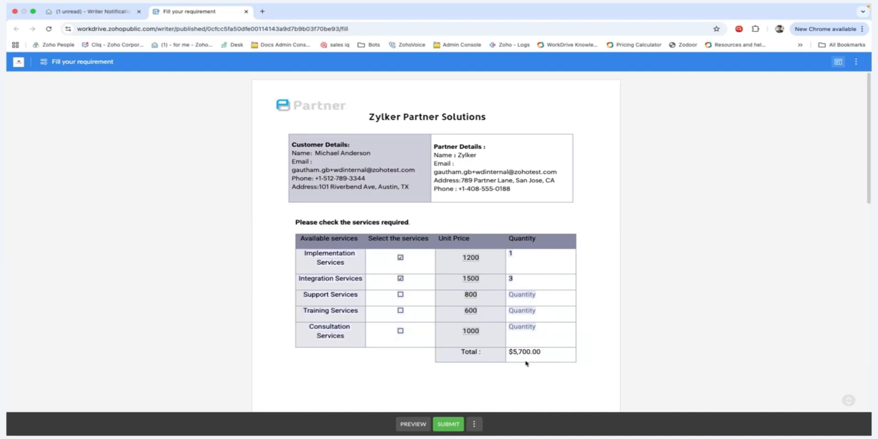
Select Support Services with quantity 1 and Training Services with quantity 5 in the form's services table.
click(400, 295)
click(528, 298)
text(1)
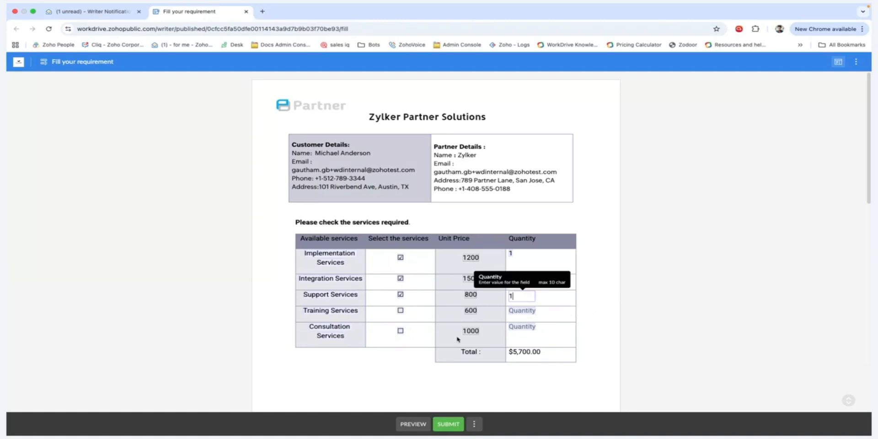
click(400, 310)
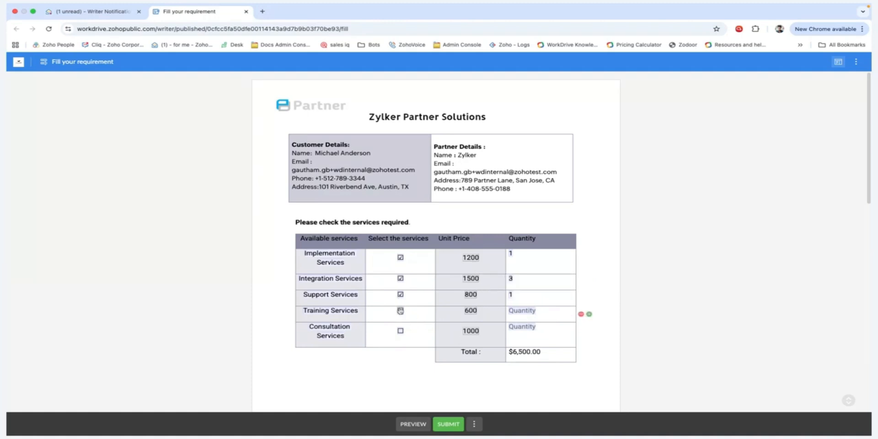
click(400, 310)
click(528, 312)
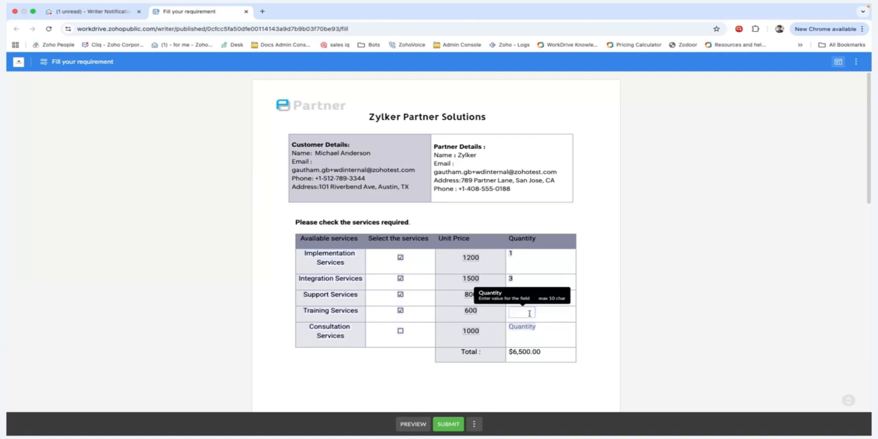
text(5)
click(544, 321)
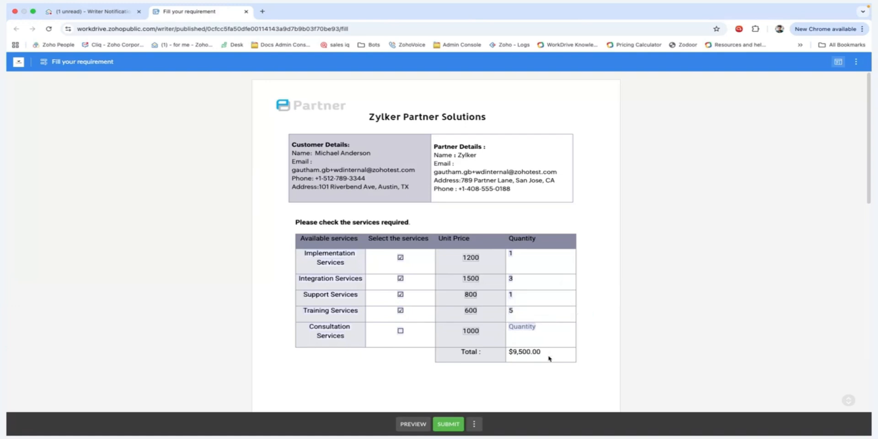
Review the filled form down to the second table, submit it, and return to the Interactive Quote for Partner services template in Zoho Writer.
scroll(492, 337, down, 1)
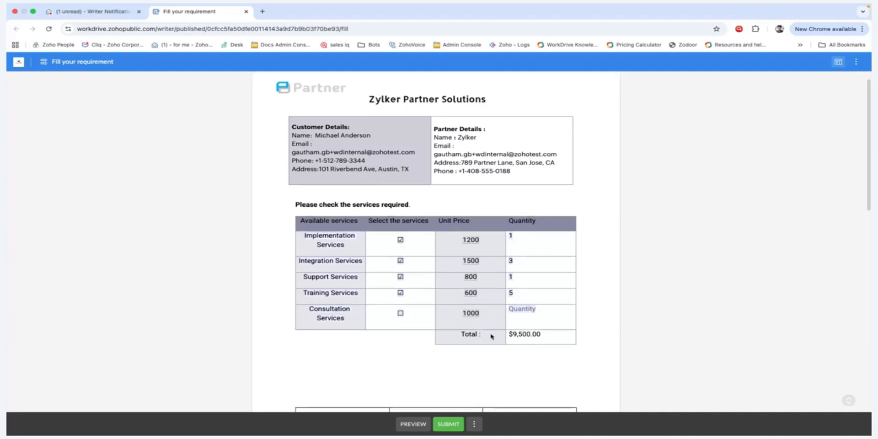
scroll(544, 346, down, 2)
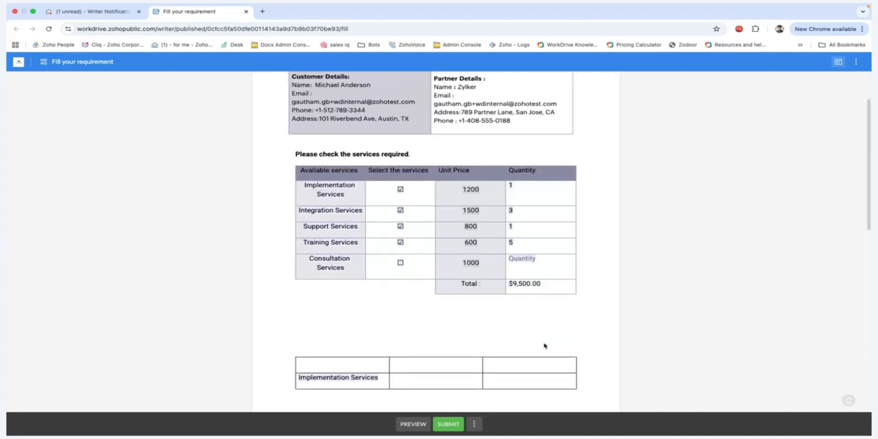
scroll(544, 346, up, 3)
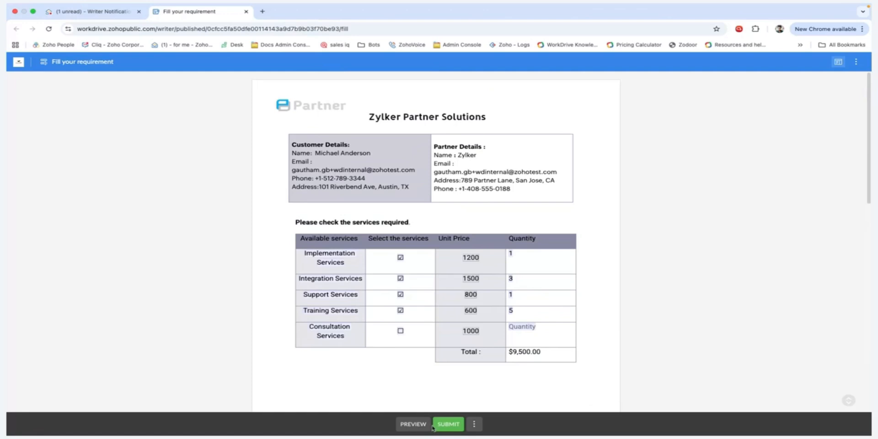
click(456, 423)
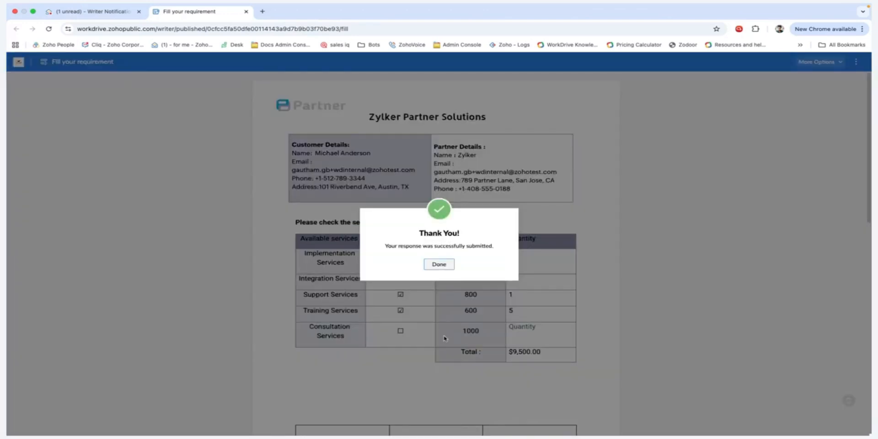
click(439, 264)
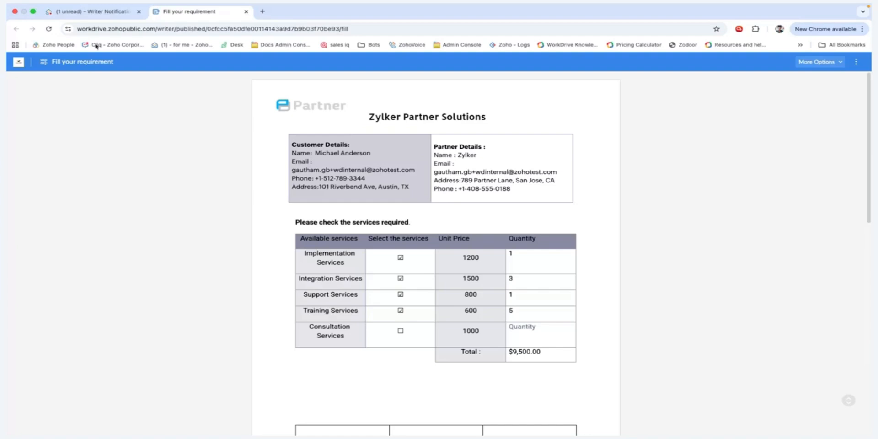
click(98, 15)
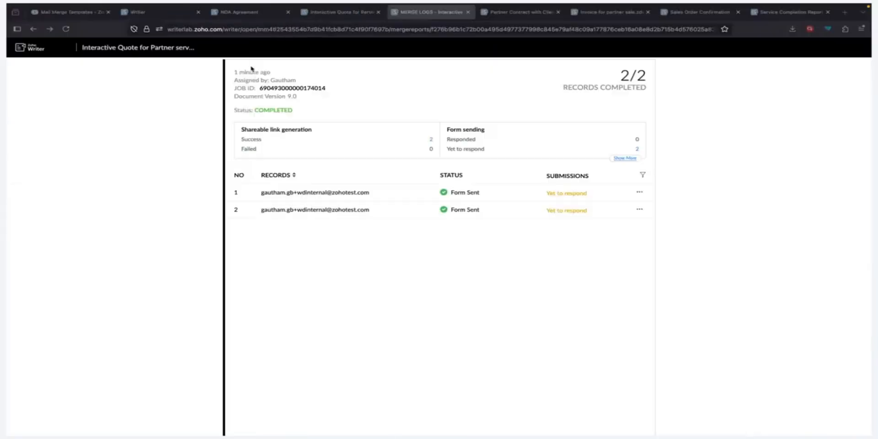
click(331, 13)
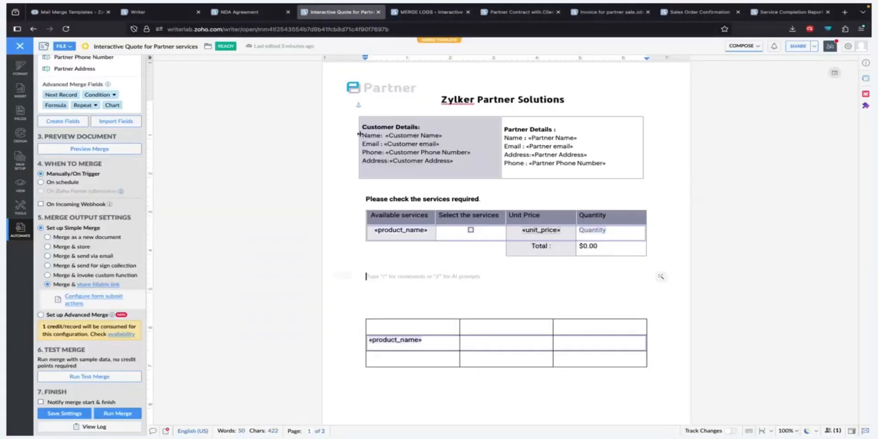